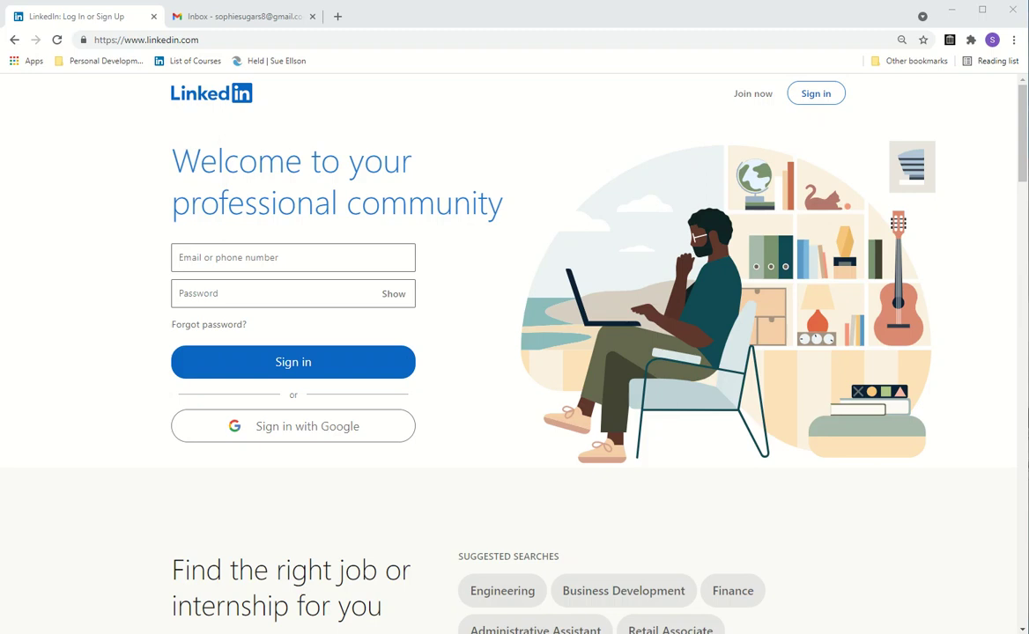
Step: Start a new LinkedIn sign-up with the Gmail address and a password
{"action": "left_click", "coordinate": [264, 21]}
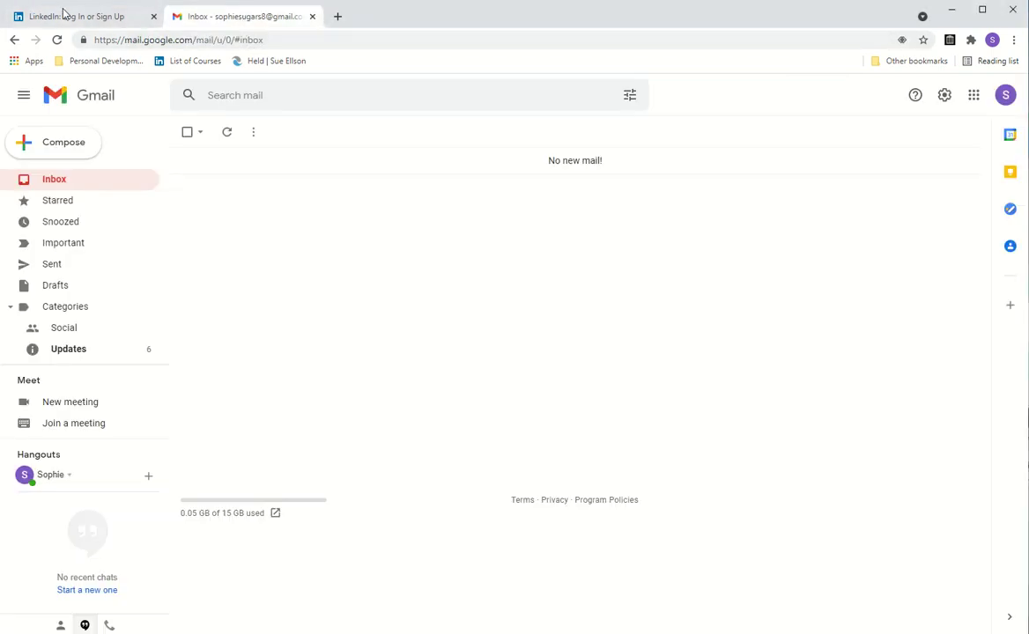
{"action": "left_click", "coordinate": [73, 18]}
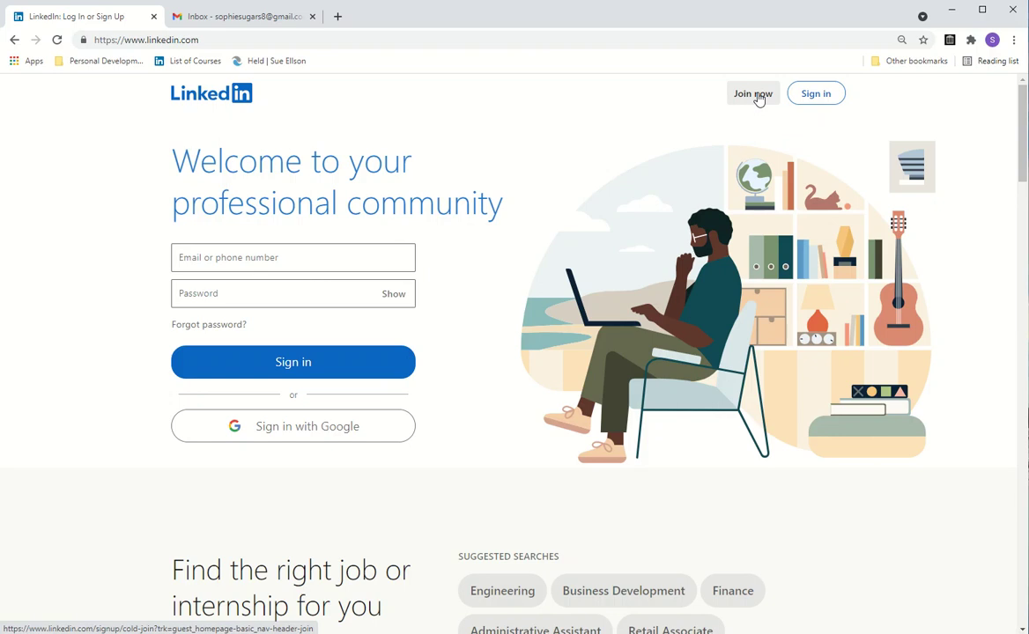
{"action": "left_click", "coordinate": [755, 94]}
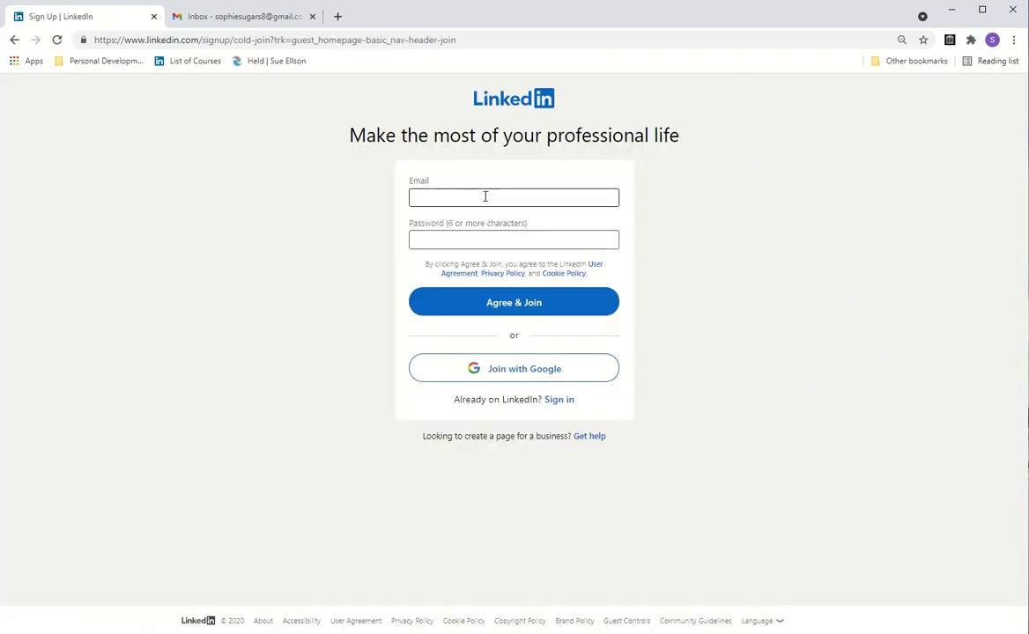
{"action": "left_click", "coordinate": [486, 196]}
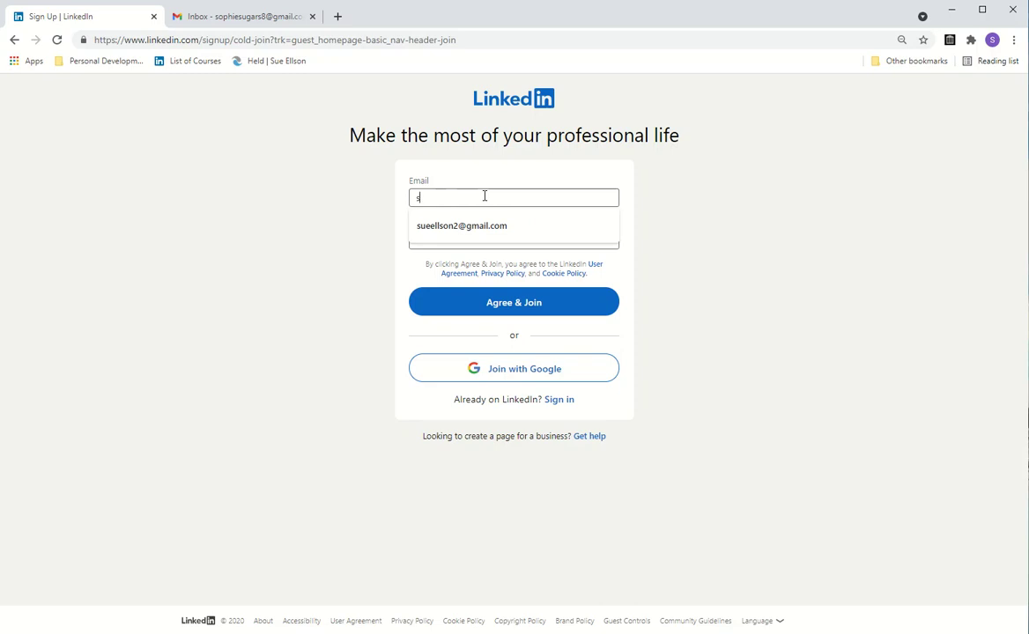
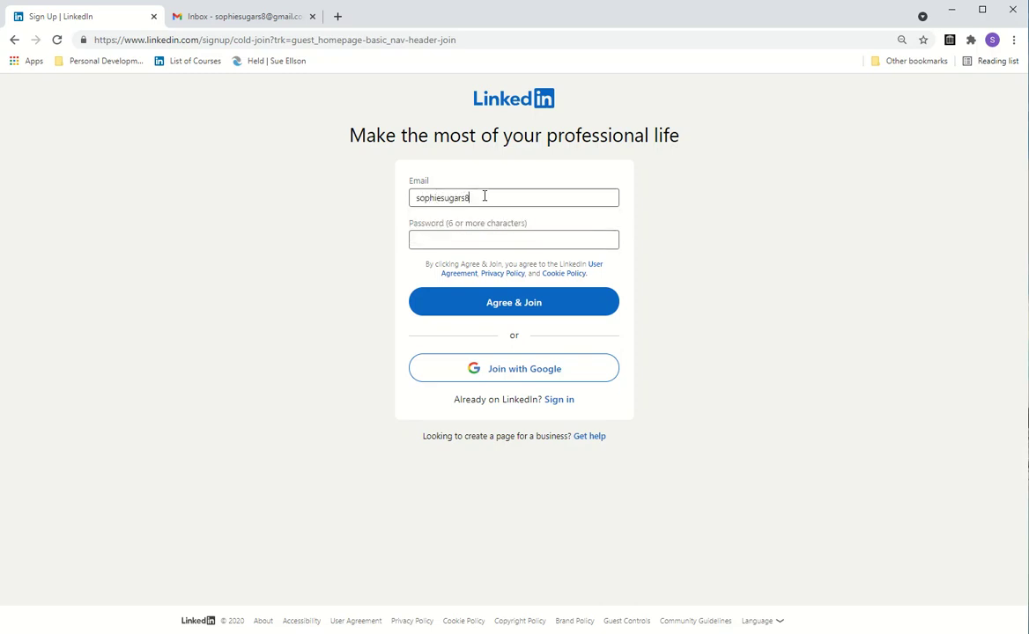
{"action": "key", "text": "Tab"}
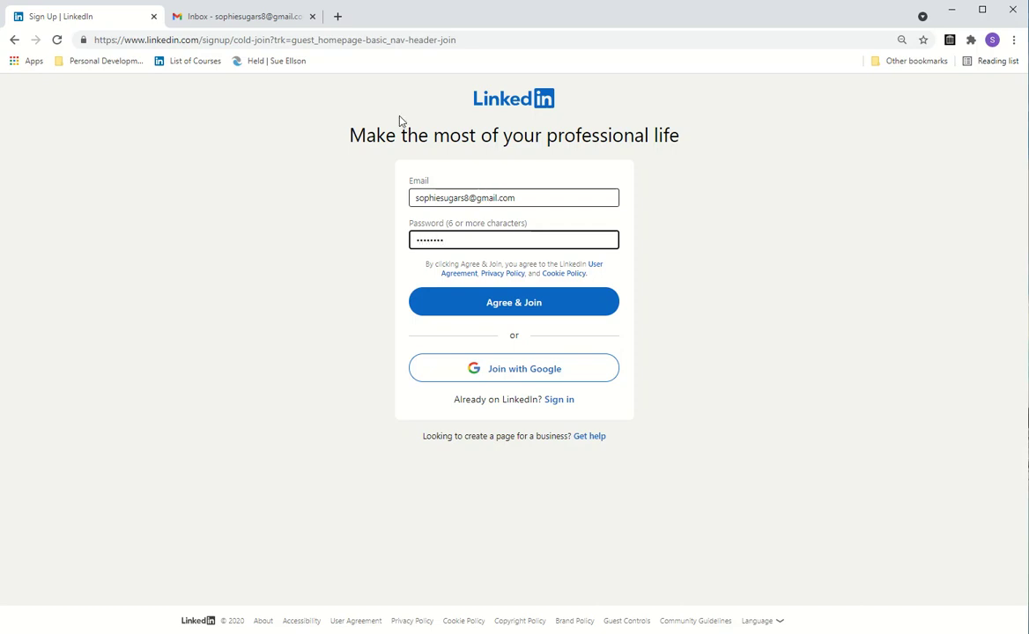
Step: Agree to the terms and submit the new member's first and last name
{"action": "left_click", "coordinate": [524, 308]}
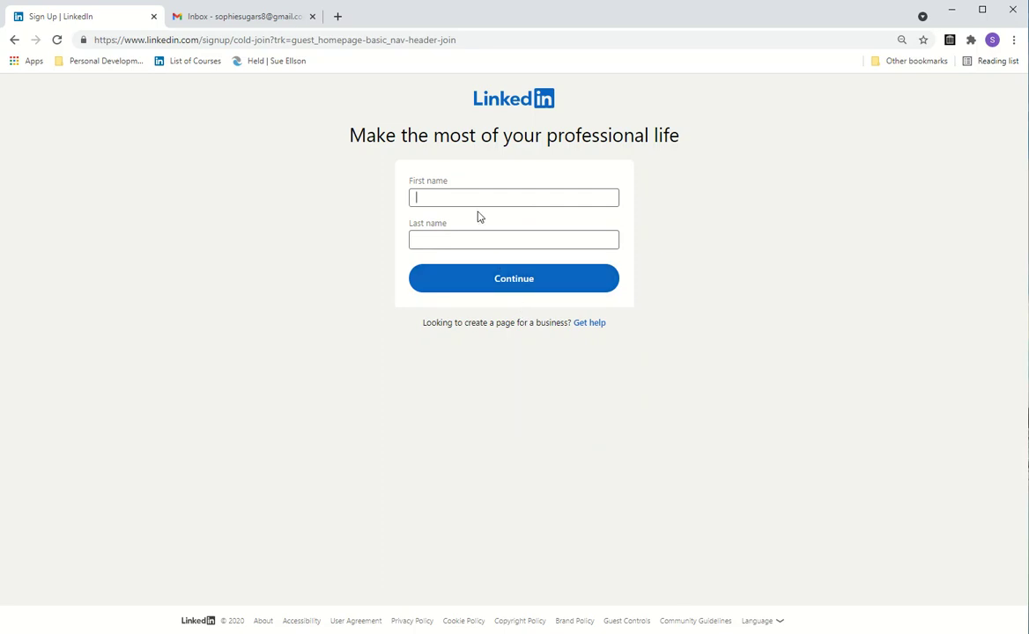
{"action": "key", "text": "Tab"}
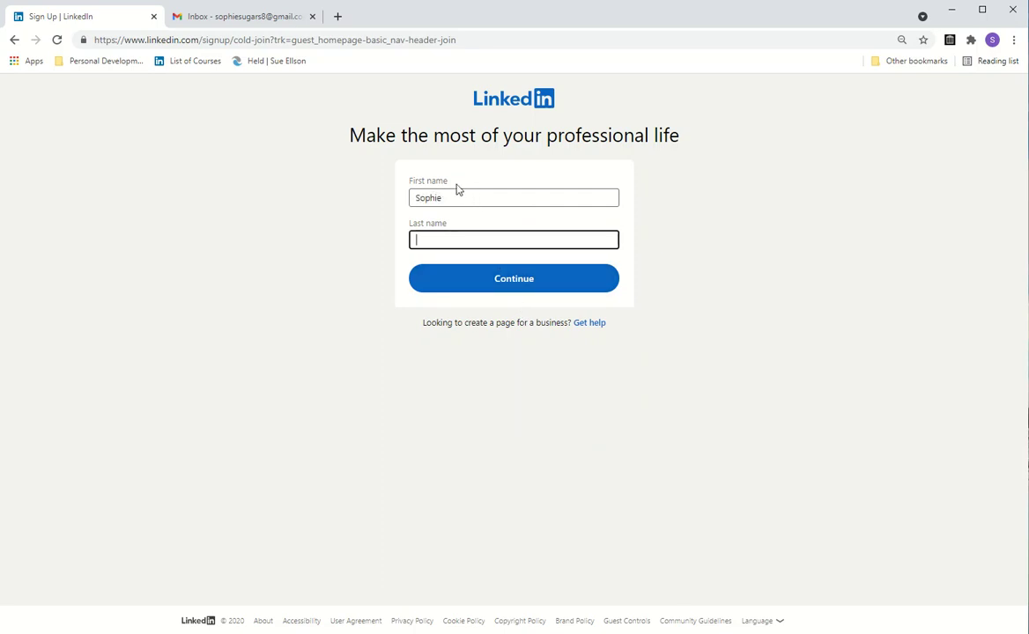
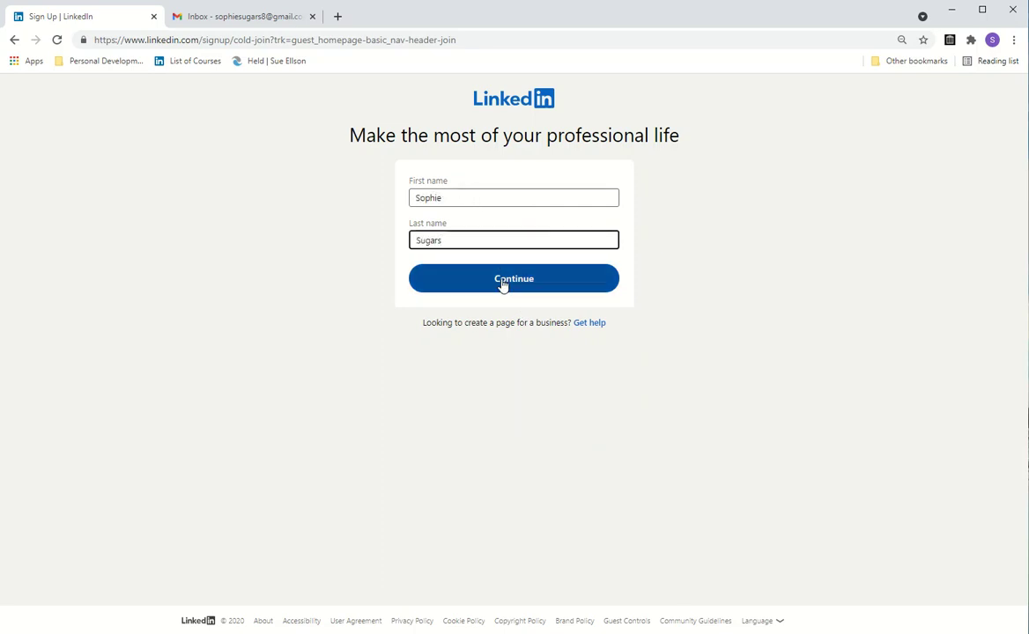
{"action": "left_click", "coordinate": [497, 282]}
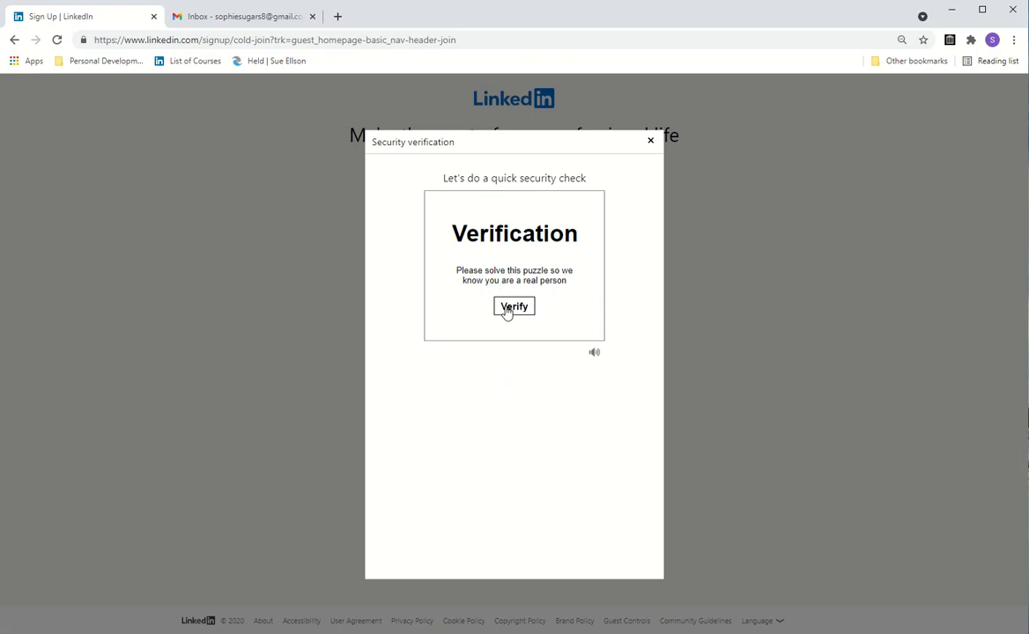
Step: Pass the security puzzle by picking the upright deer, then indicate the member is a student
{"action": "left_click", "coordinate": [508, 308]}
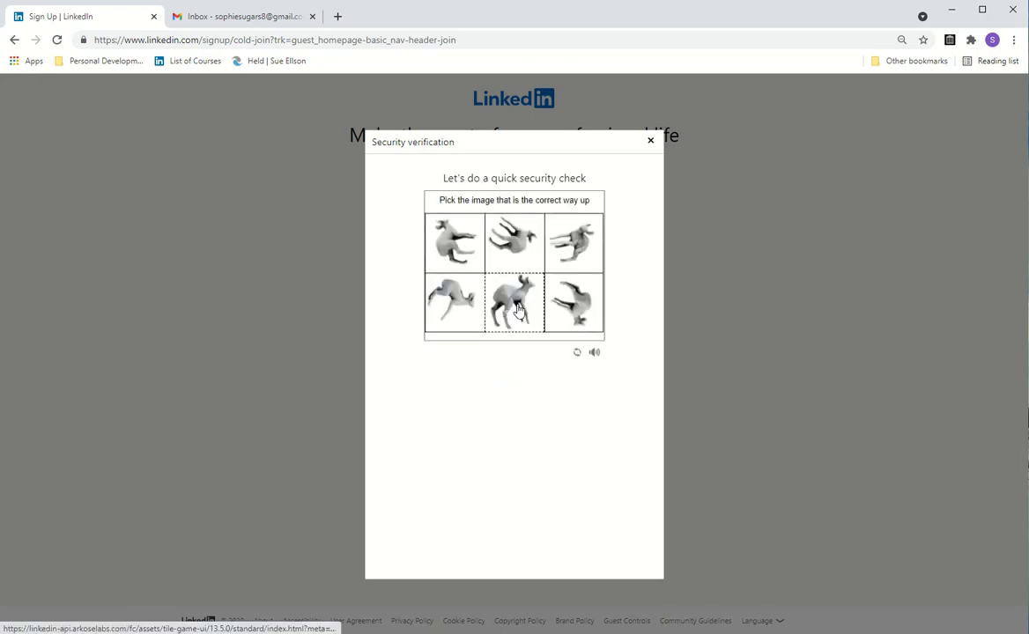
{"action": "left_click", "coordinate": [515, 306]}
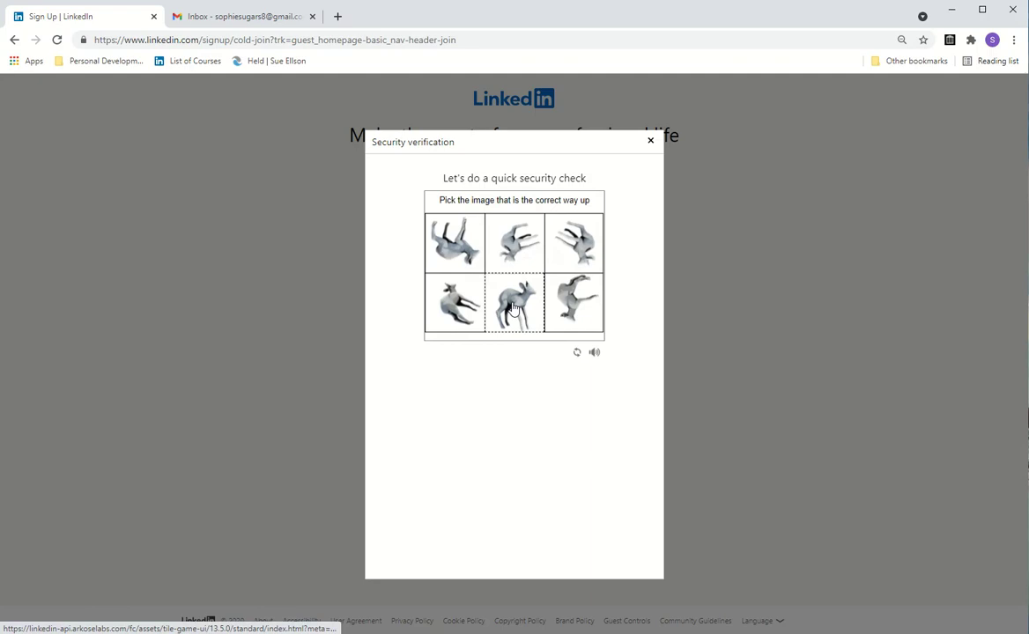
{"action": "left_click", "coordinate": [514, 306]}
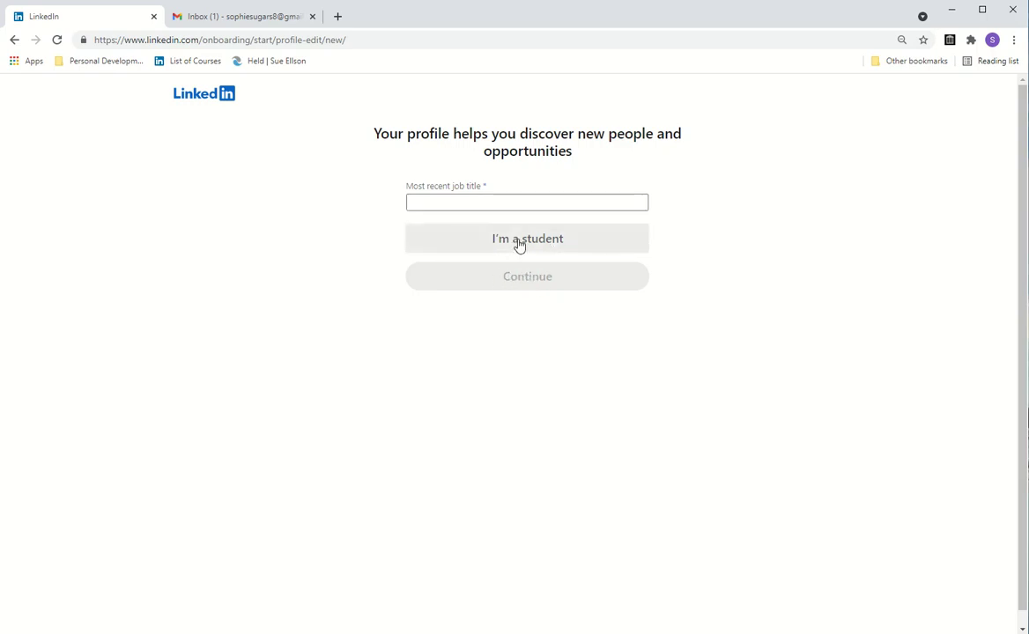
{"action": "left_click", "coordinate": [519, 245]}
Step: Enter Henley High School as the school, with Year 12 and VCE specialization
{"action": "left_click", "coordinate": [504, 206]}
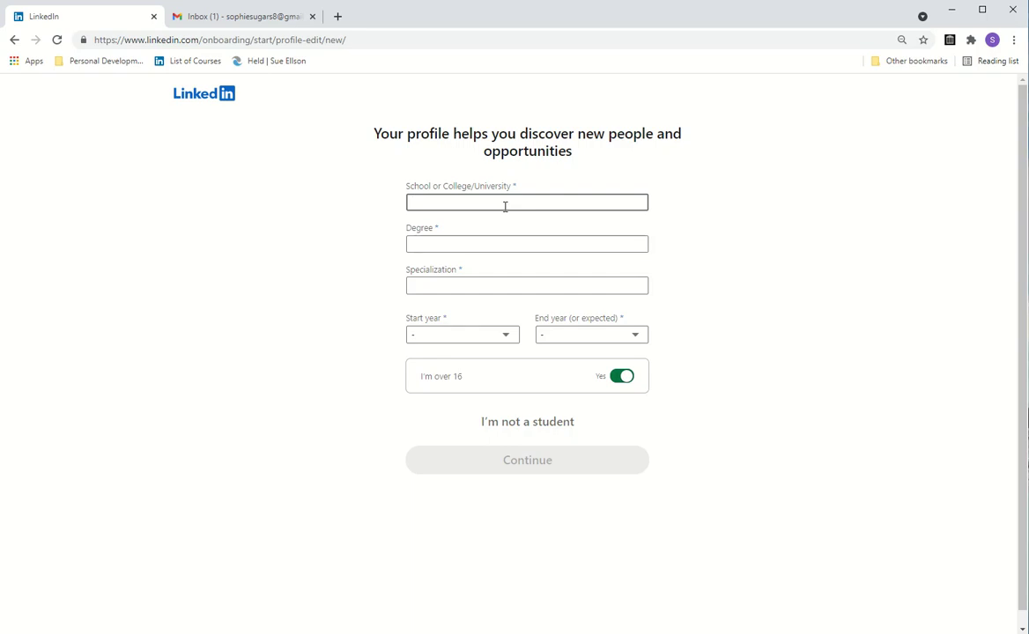
{"action": "type", "text": "Henley H"}
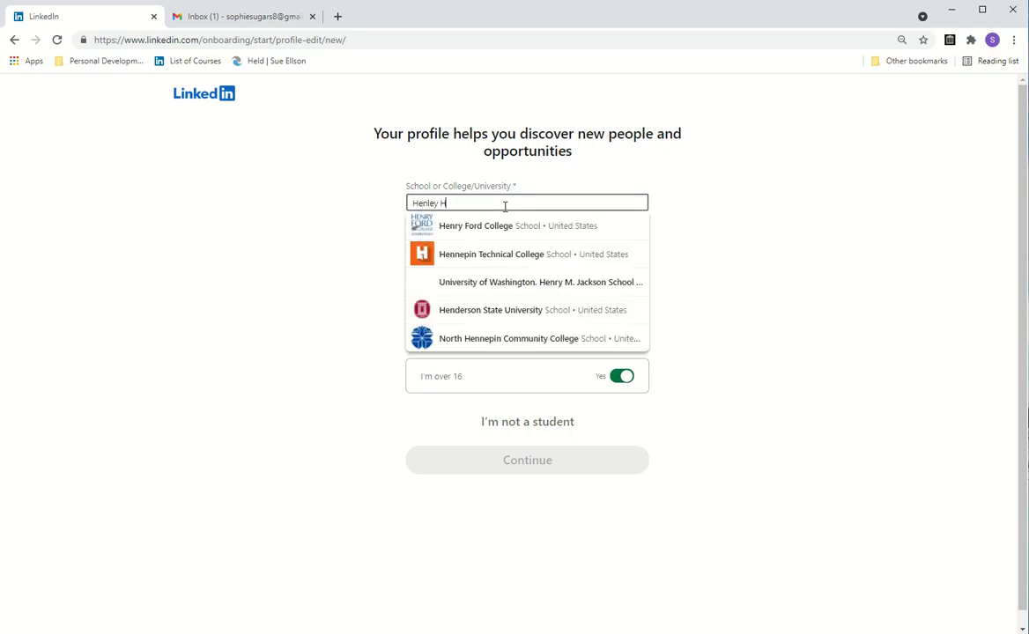
{"action": "type", "text": "igh S"}
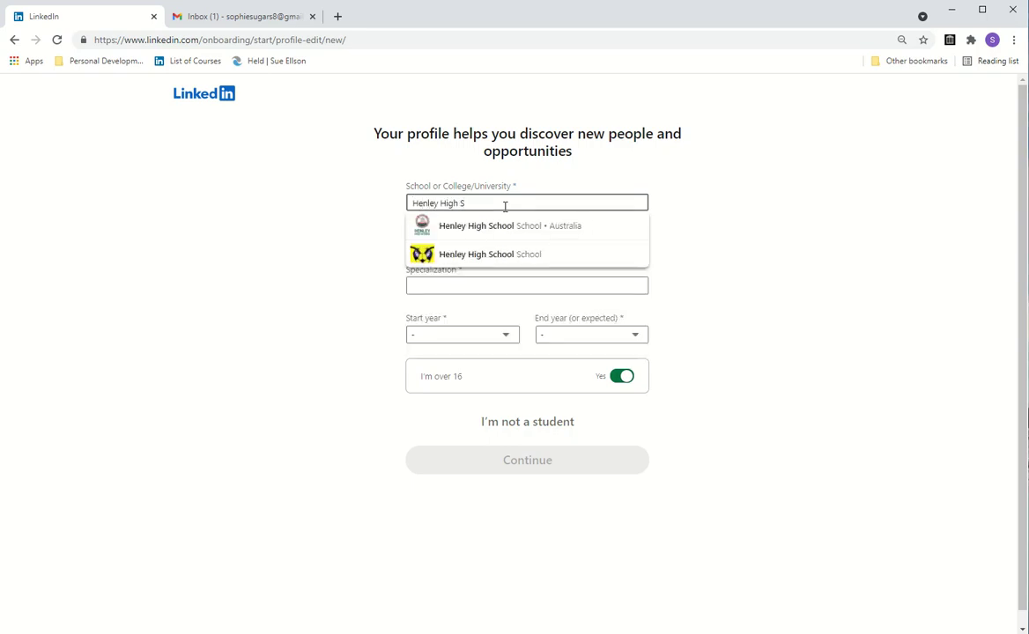
{"action": "left_click", "coordinate": [544, 228]}
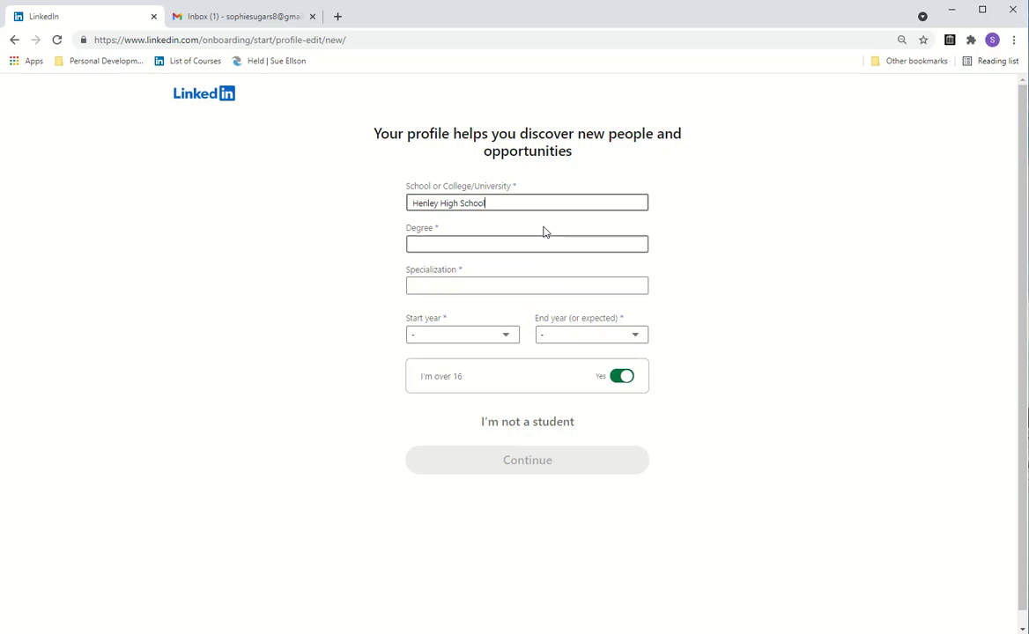
{"action": "left_click", "coordinate": [492, 242]}
{"action": "type", "text": "Year 12"}
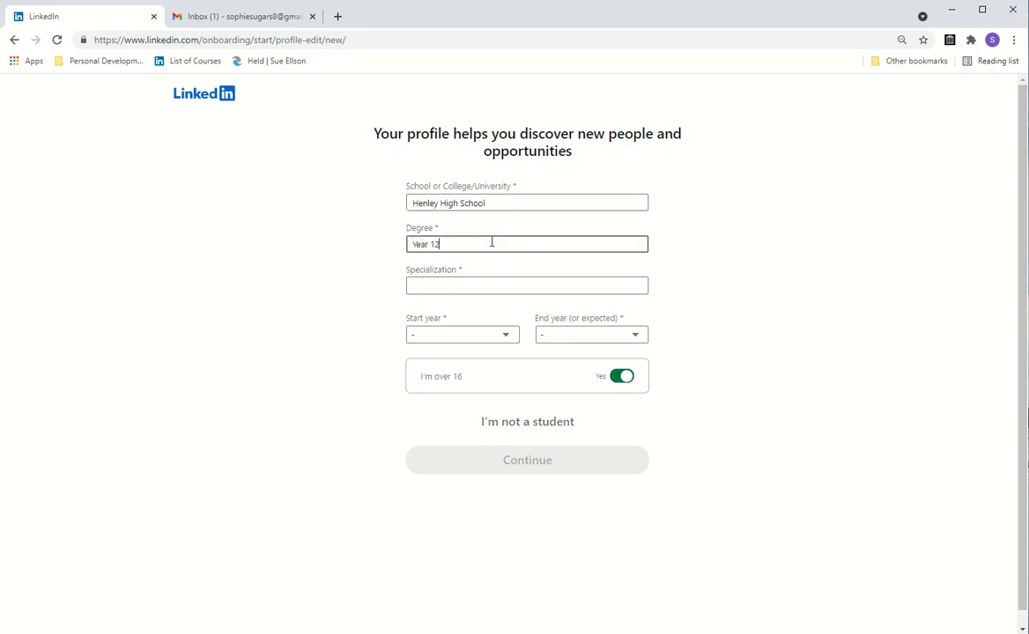
{"action": "left_click", "coordinate": [478, 287]}
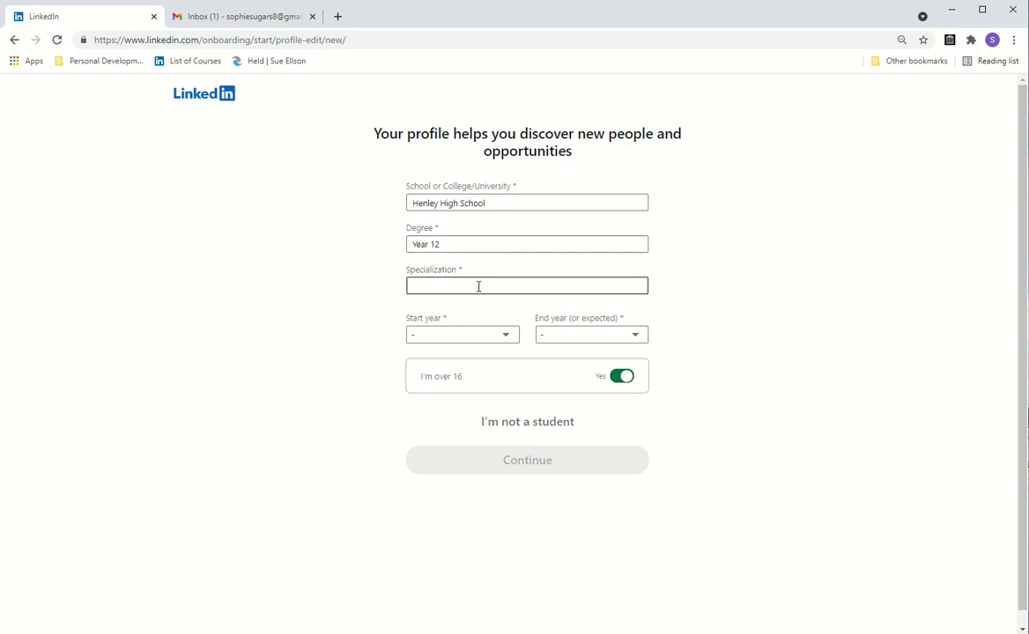
{"action": "type", "text": "VCE"}
{"action": "key", "text": "Escape"}
Step: Set start year 2020 and end year 2021, then submit the education details
{"action": "left_click", "coordinate": [503, 337]}
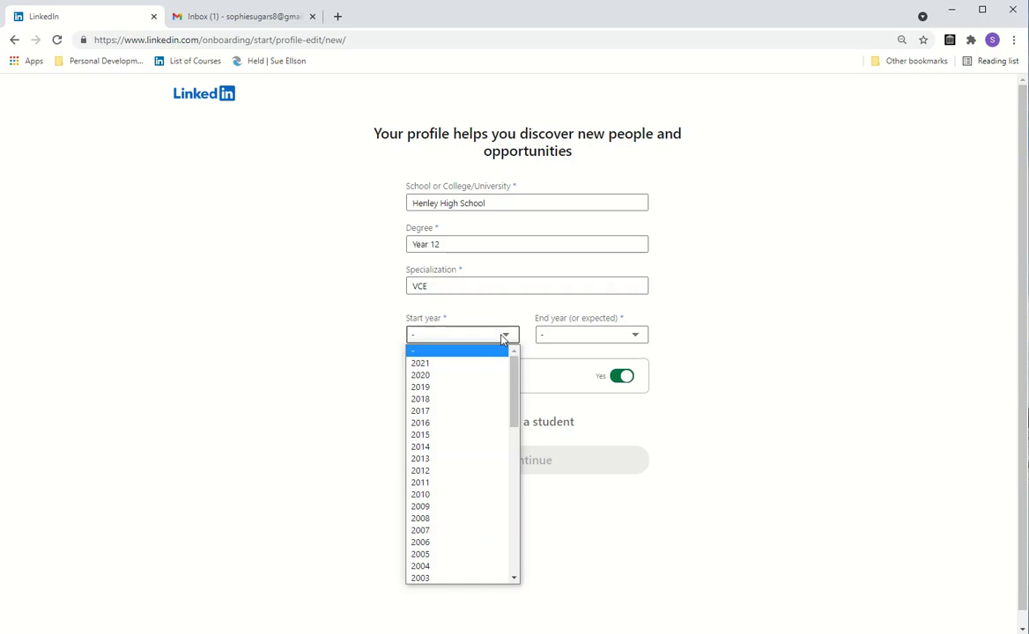
{"action": "left_click", "coordinate": [445, 381]}
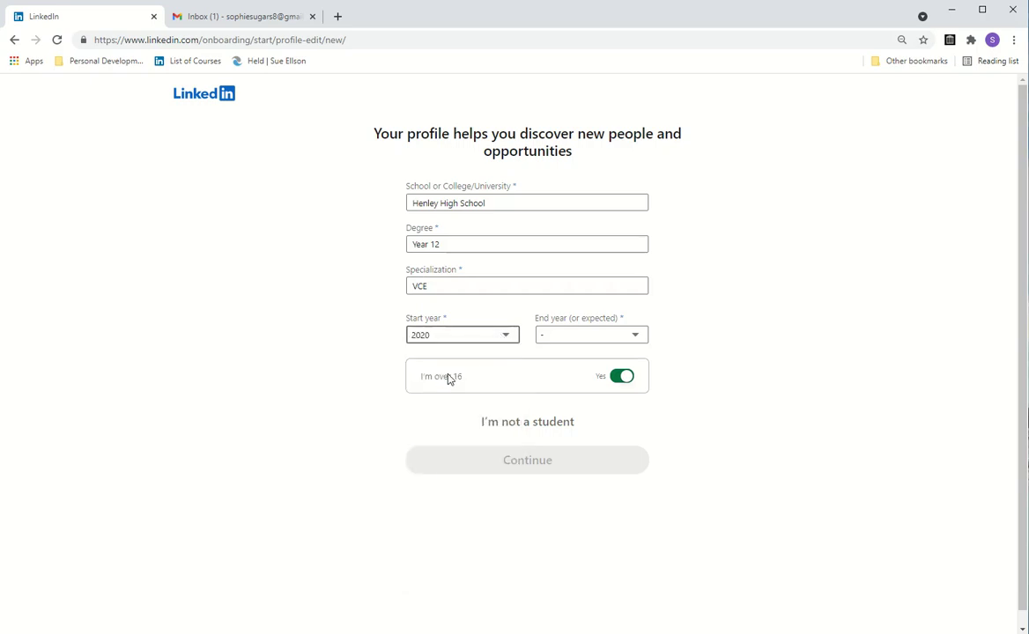
{"action": "left_click", "coordinate": [552, 337]}
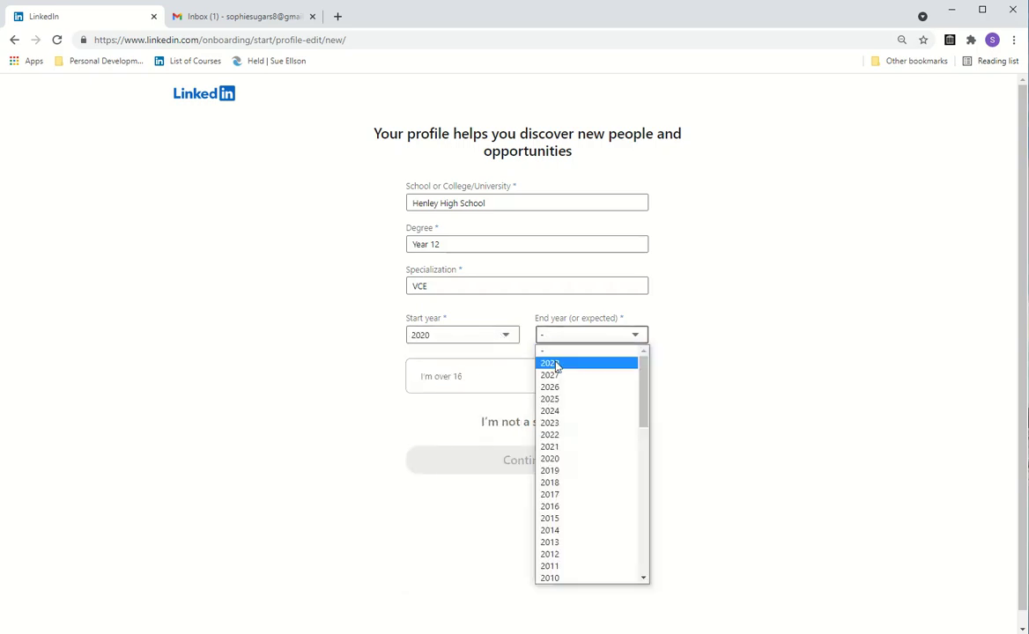
{"action": "left_click", "coordinate": [544, 448]}
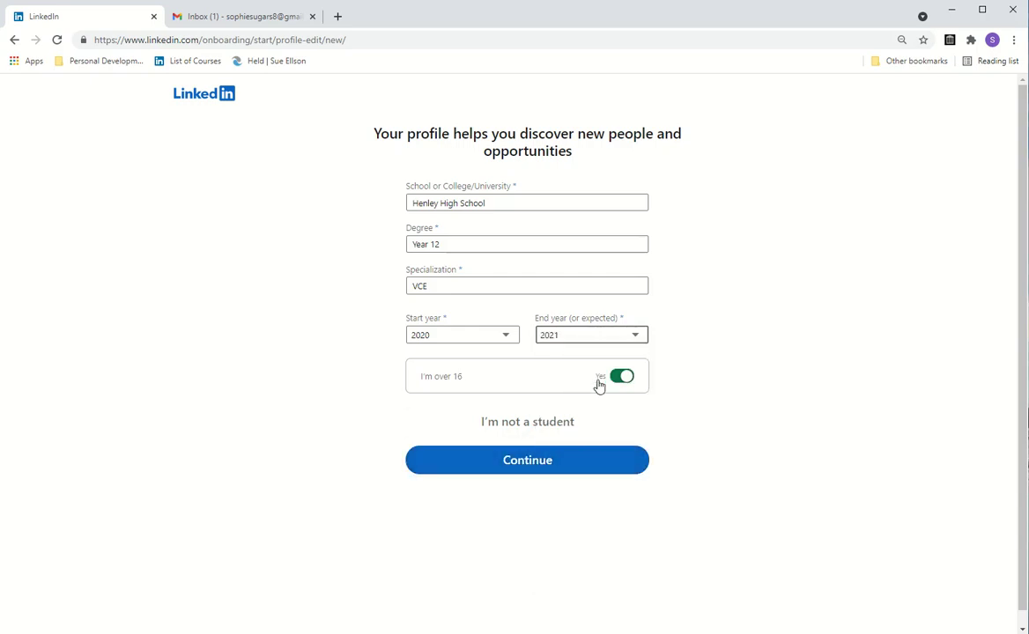
{"action": "left_click", "coordinate": [522, 467]}
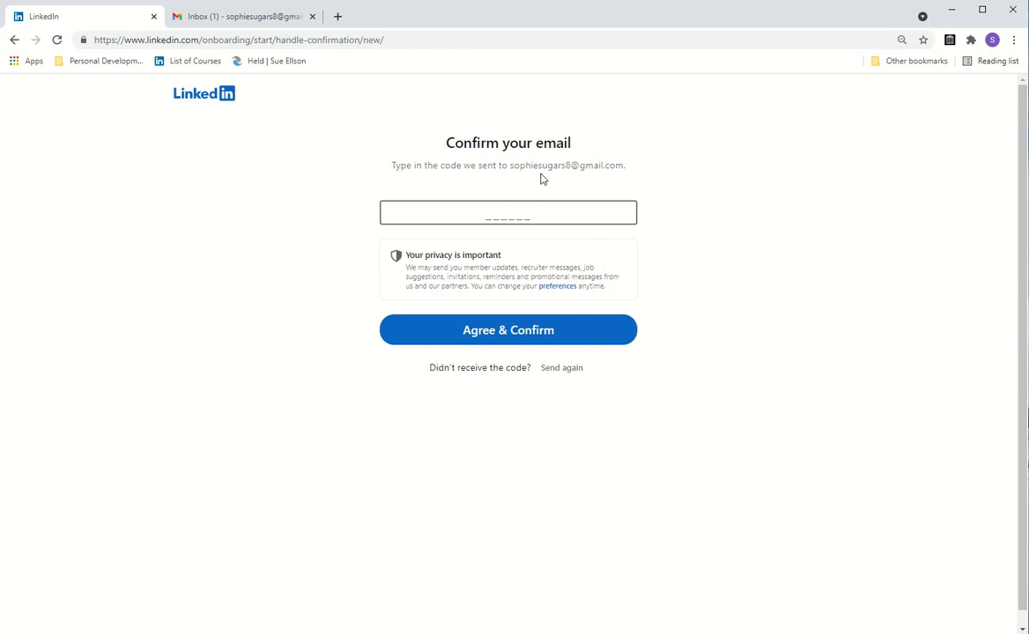
Step: Copy the confirmation code from LinkedIn's email in the Gmail inbox
{"action": "left_click", "coordinate": [244, 18]}
{"action": "left_click", "coordinate": [459, 169]}
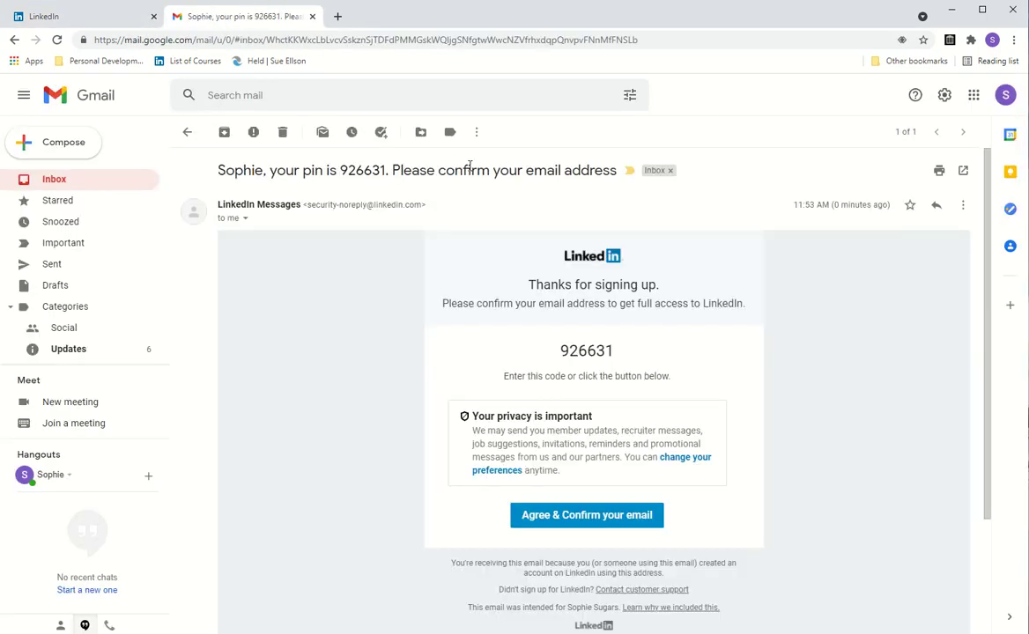
{"action": "left_click_drag", "start_coordinate": [618, 351], "coordinate": [546, 351]}
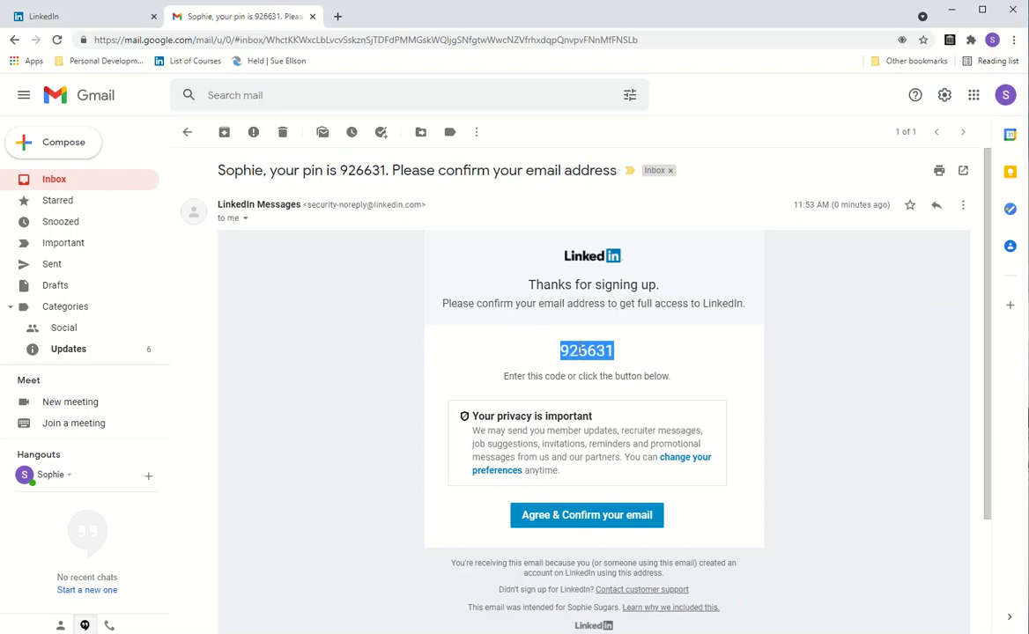
{"action": "right_click", "coordinate": [581, 351]}
{"action": "left_click", "coordinate": [608, 361]}
Step: Enter the confirmation code in LinkedIn's code box and confirm the email
{"action": "left_click", "coordinate": [124, 16]}
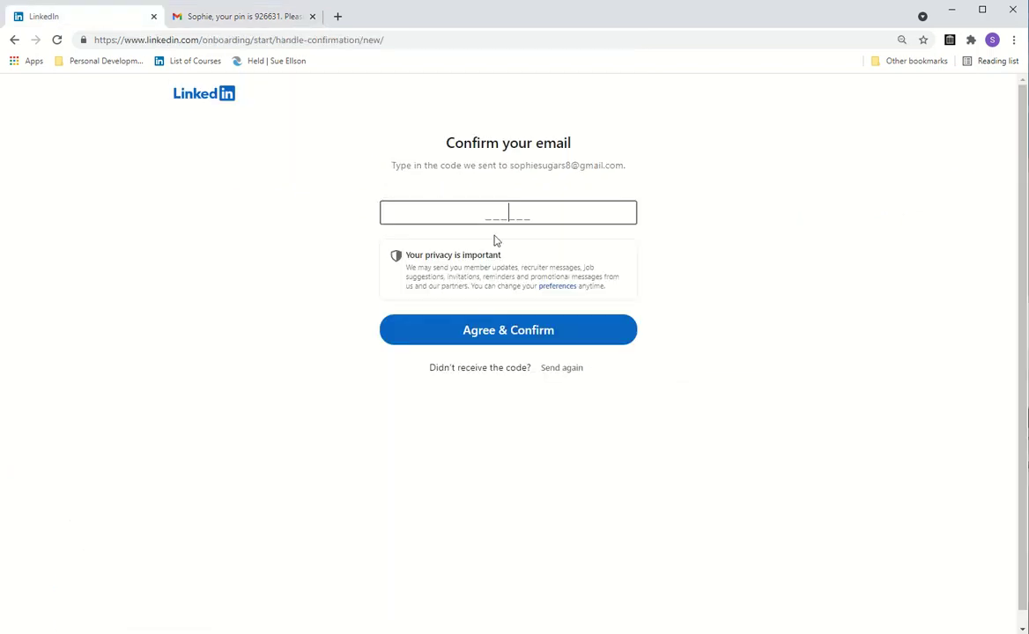
{"action": "right_click", "coordinate": [494, 219]}
{"action": "left_click", "coordinate": [542, 297]}
{"action": "left_click_drag", "start_coordinate": [484, 212], "coordinate": [546, 207]}
{"action": "left_click", "coordinate": [525, 333]}
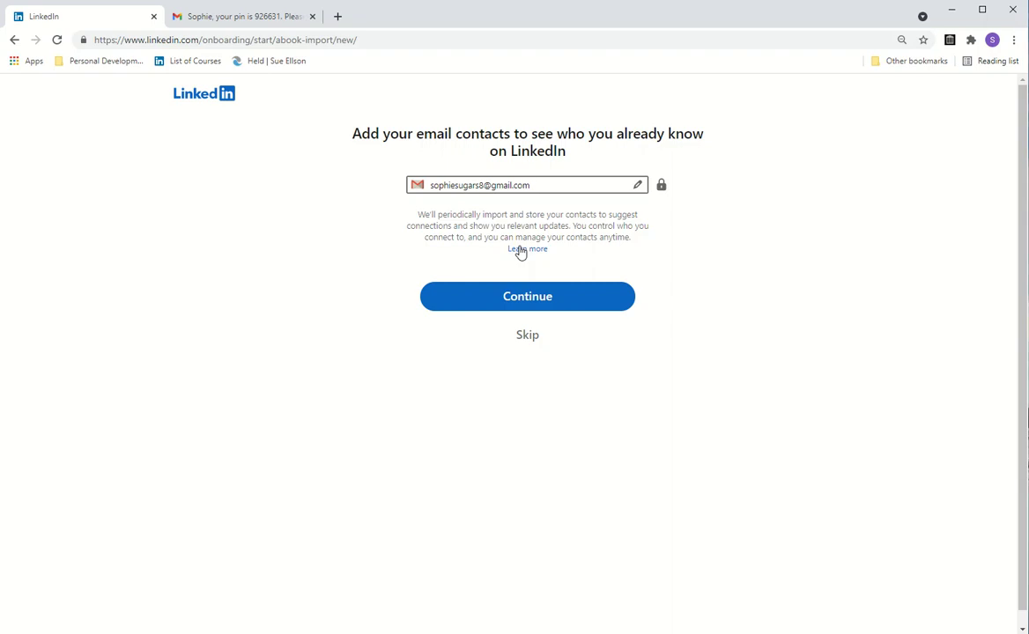
Step: Skip importing Gmail contacts on the Add your email contacts page
{"action": "left_click", "coordinate": [525, 337]}
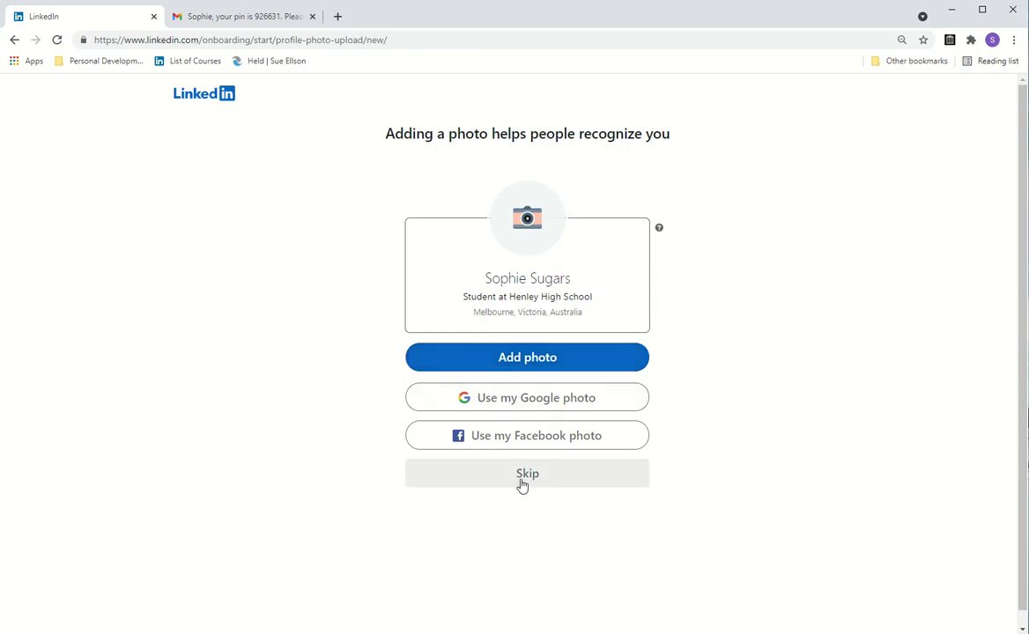
Step: Skip adding a profile photo
{"action": "left_click", "coordinate": [520, 480]}
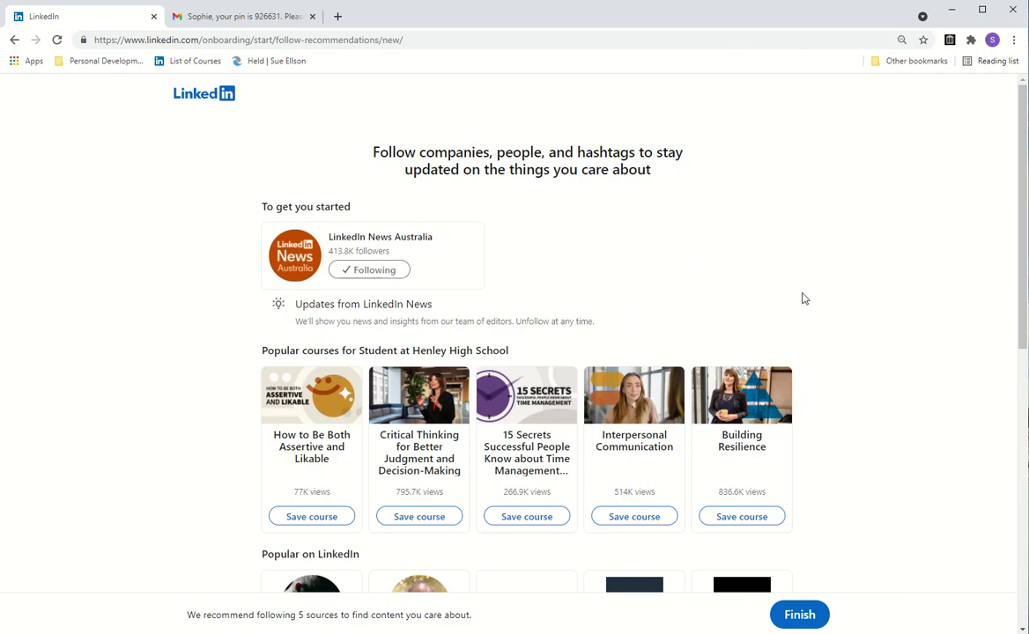
Step: Follow the LinkedIn company page in the suggestions and finish onboarding
{"action": "scroll", "coordinate": [805, 297], "scroll_direction": "down", "scroll_amount": 4}
{"action": "scroll", "coordinate": [809, 297], "scroll_direction": "down", "scroll_amount": 3}
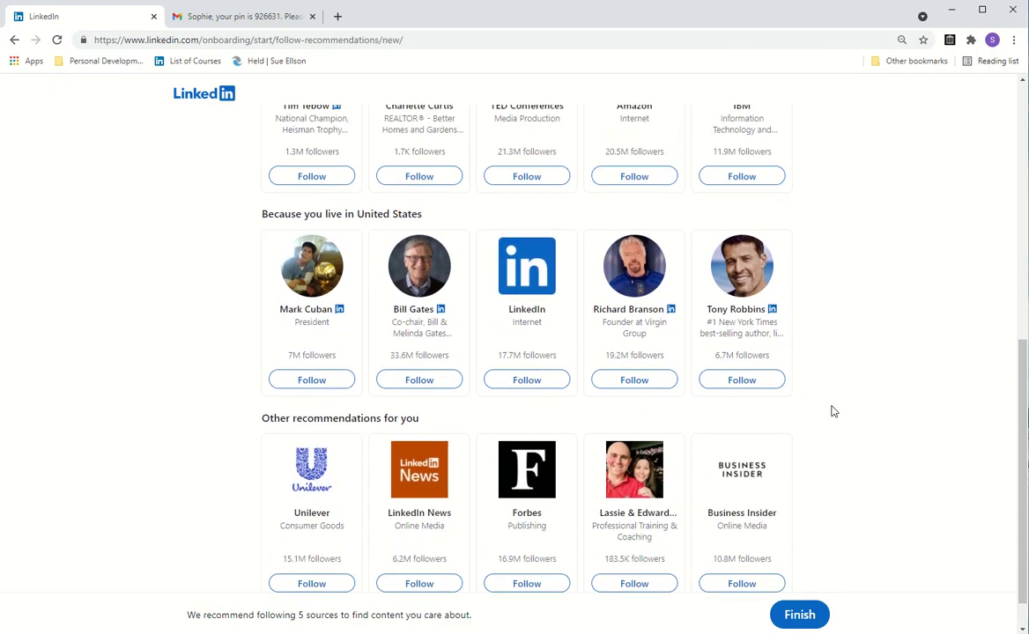
{"action": "left_click", "coordinate": [517, 339]}
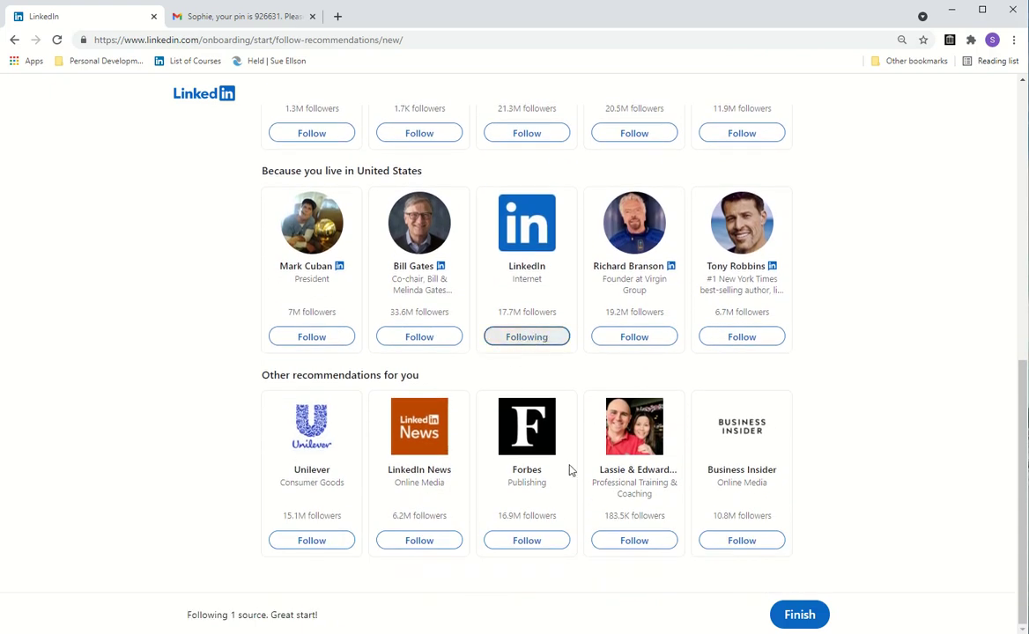
{"action": "left_click", "coordinate": [797, 614]}
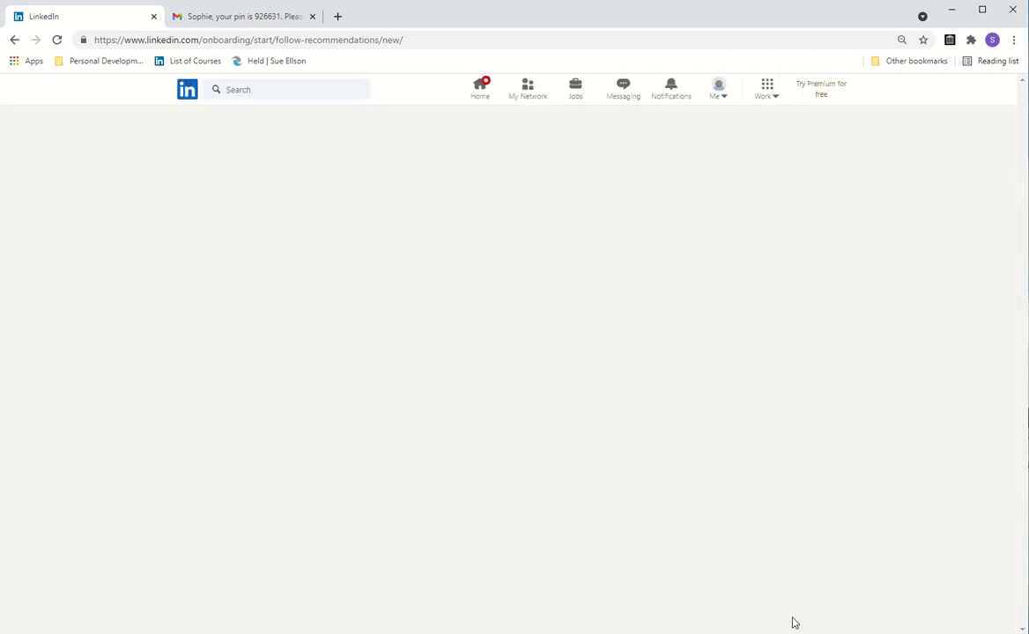